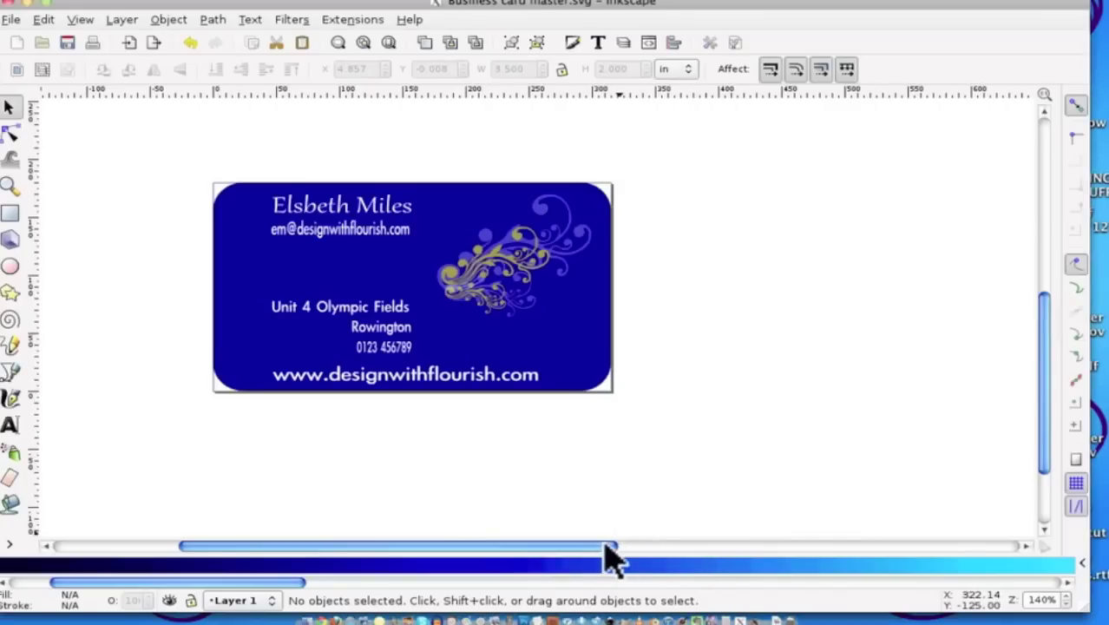
Draw a 268.571 × 151.429 px rectangle on the blank canvas right of the business card.
drag(603, 548, 723, 548)
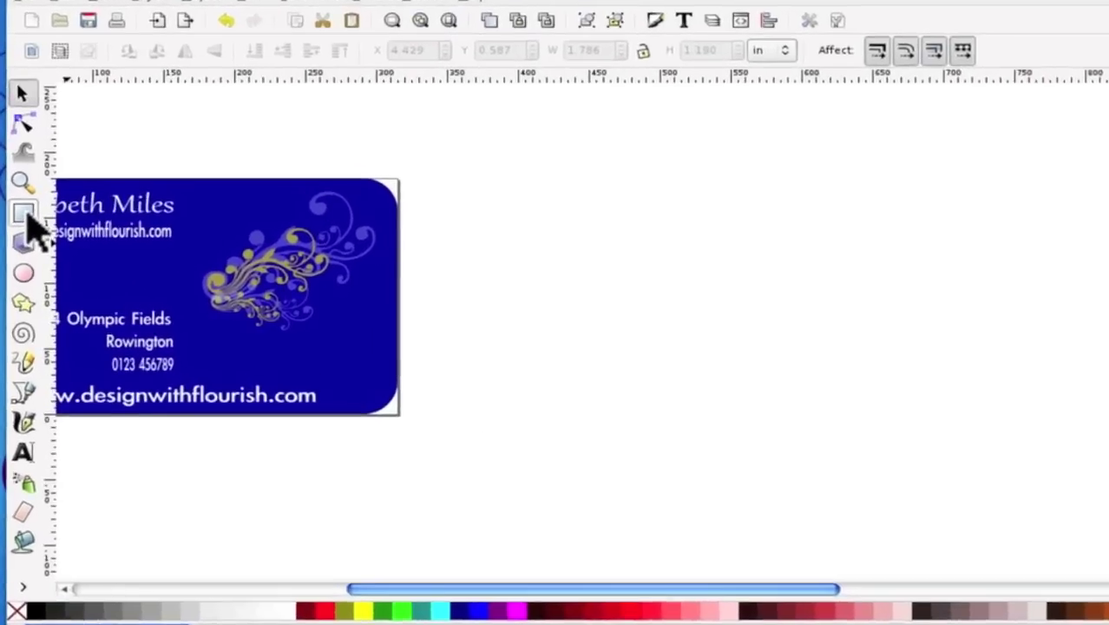
click(24, 215)
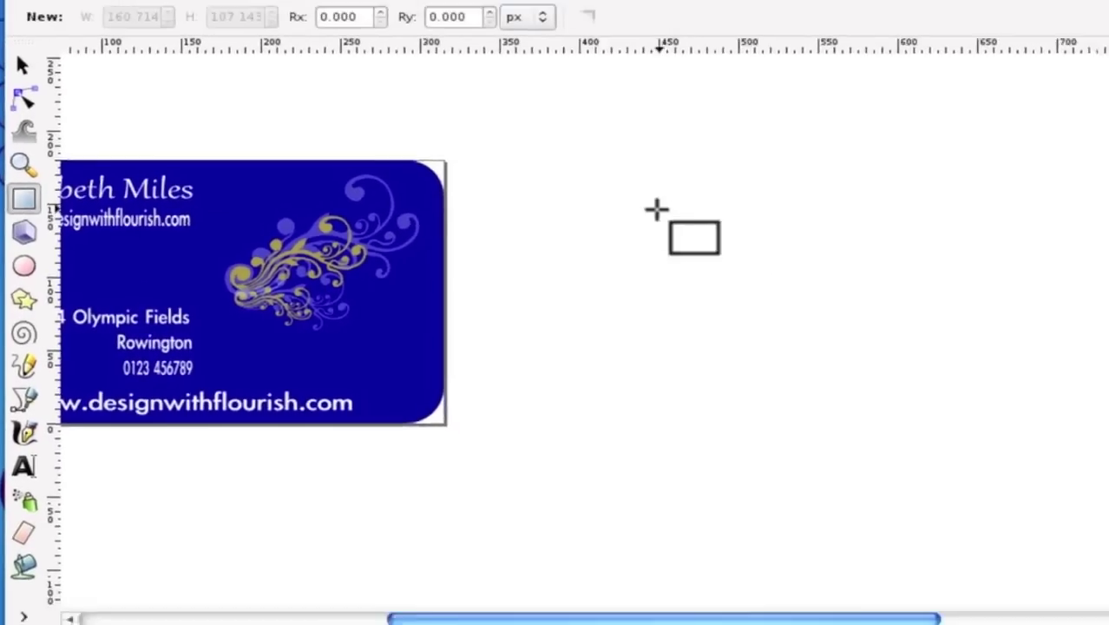
drag(721, 187, 1108, 410)
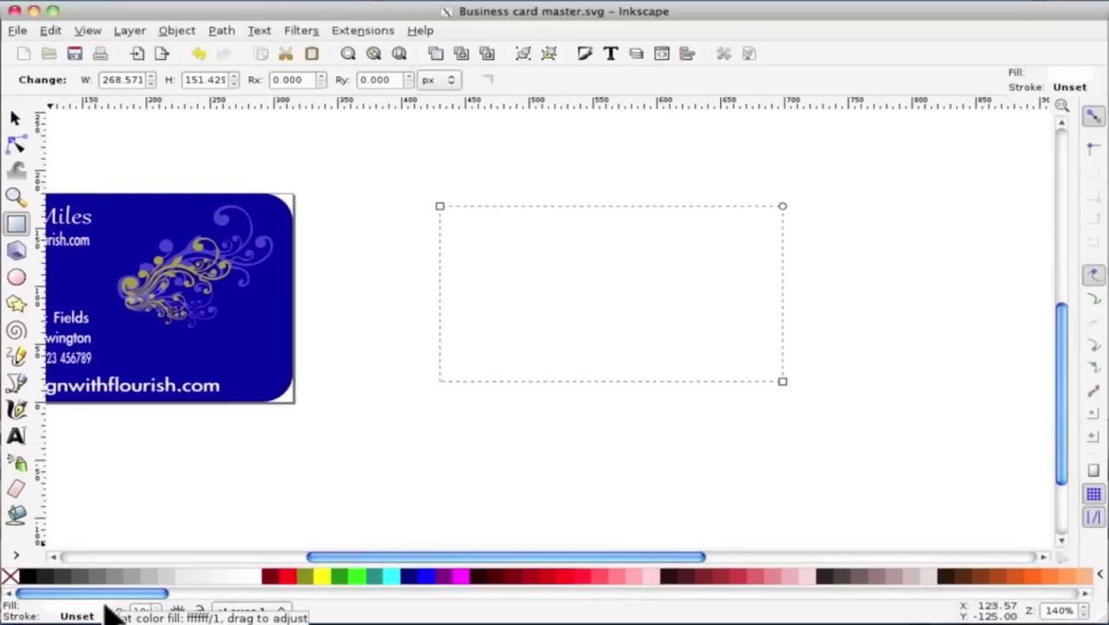
Select the new rectangle and give it a light orange fill from the palette.
key(s)
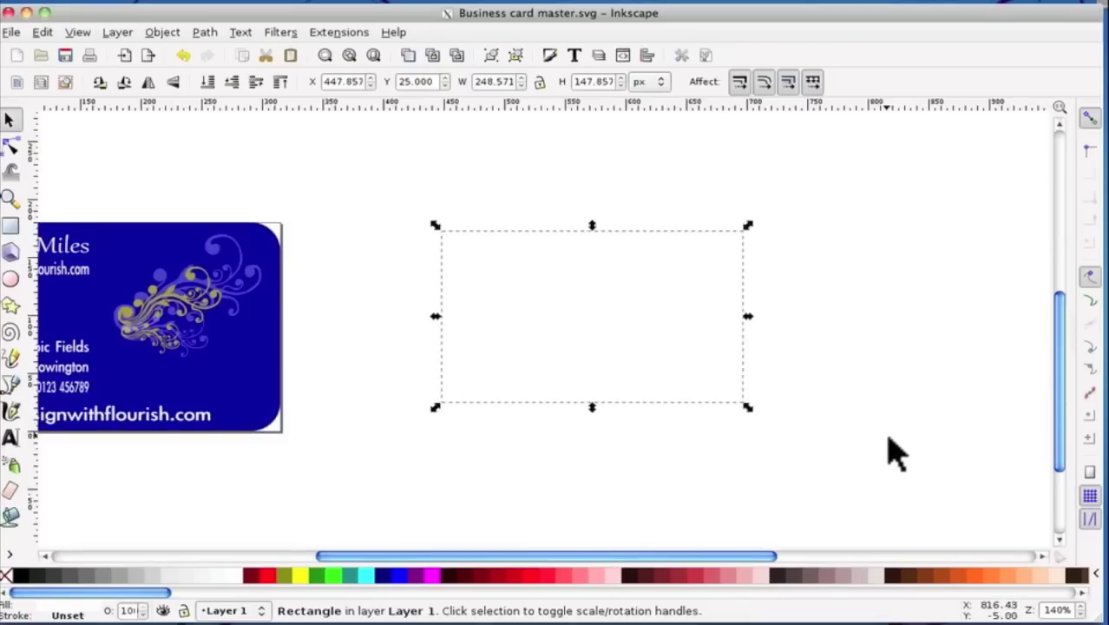
click(1024, 576)
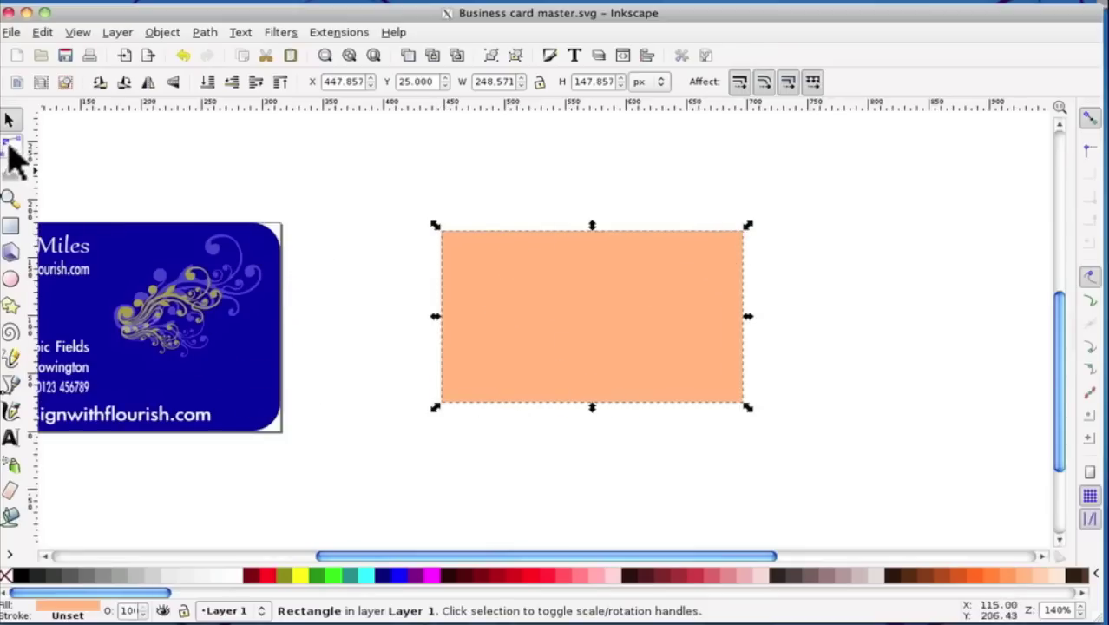
Round the orange rectangle's corners to a 26.429 px vertical radius.
click(10, 228)
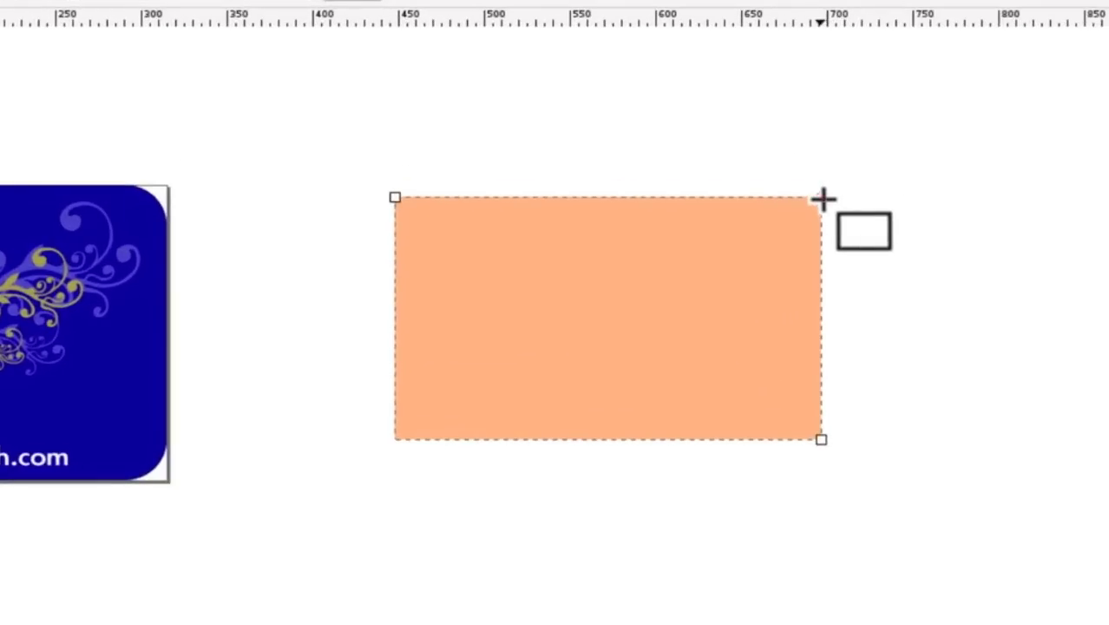
drag(821, 212, 826, 251)
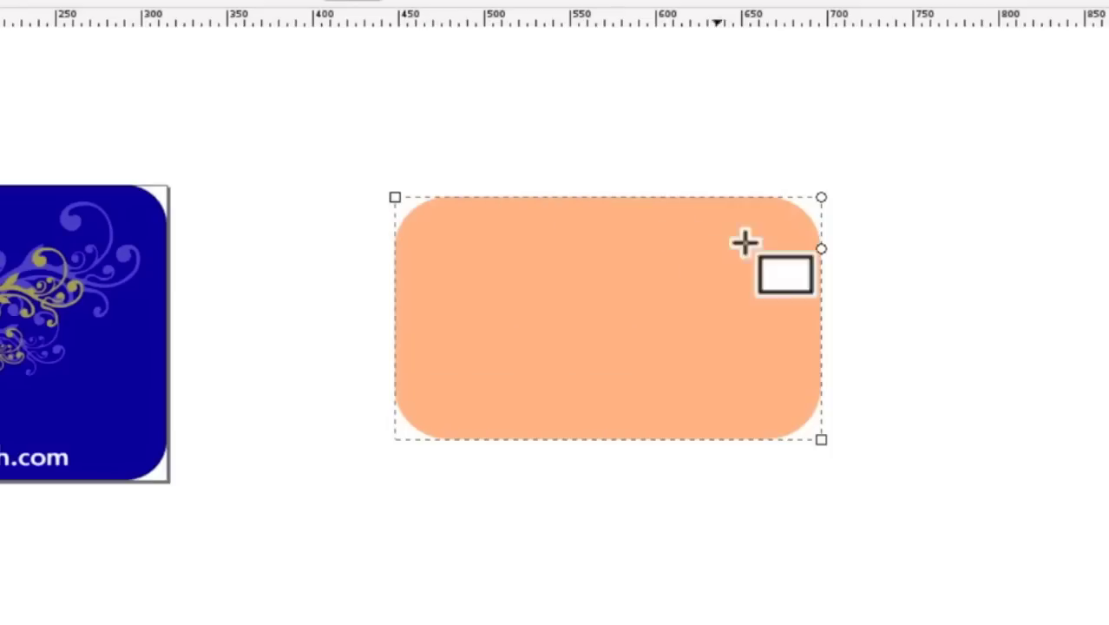
drag(824, 249, 822, 330)
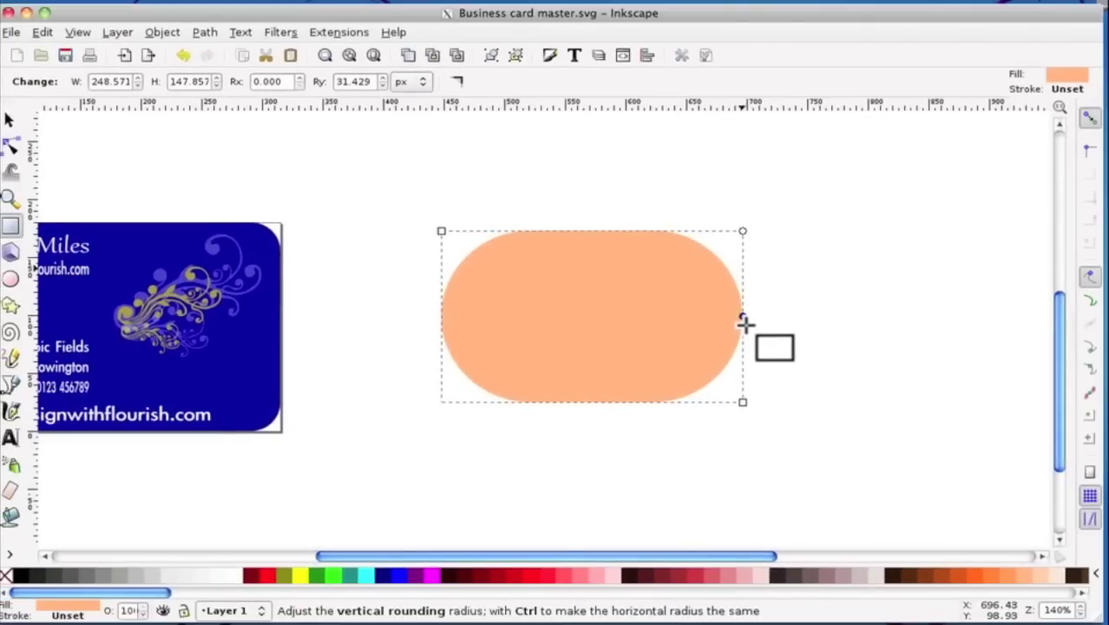
drag(745, 323, 747, 256)
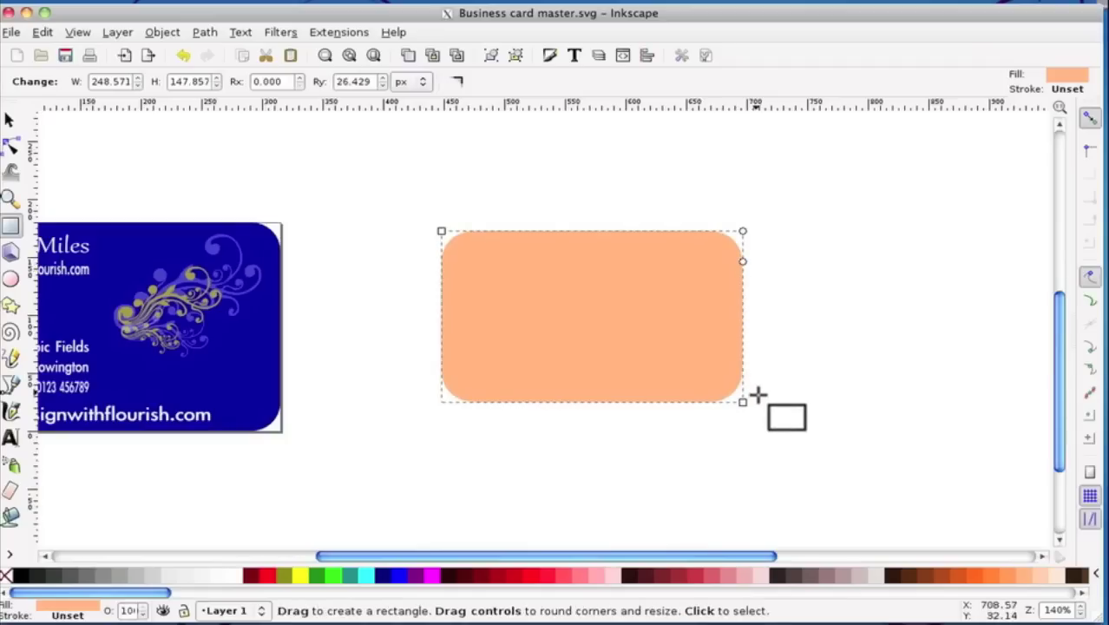
key(n)
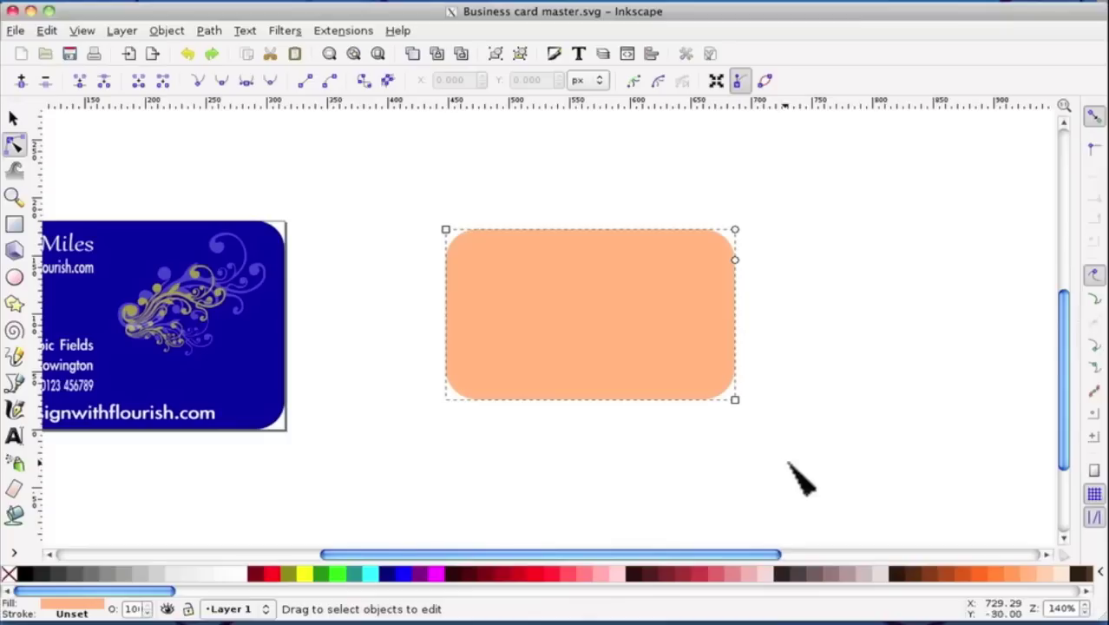
Move the orange rounded rectangle to X 442.857, Y 20.000.
click(16, 120)
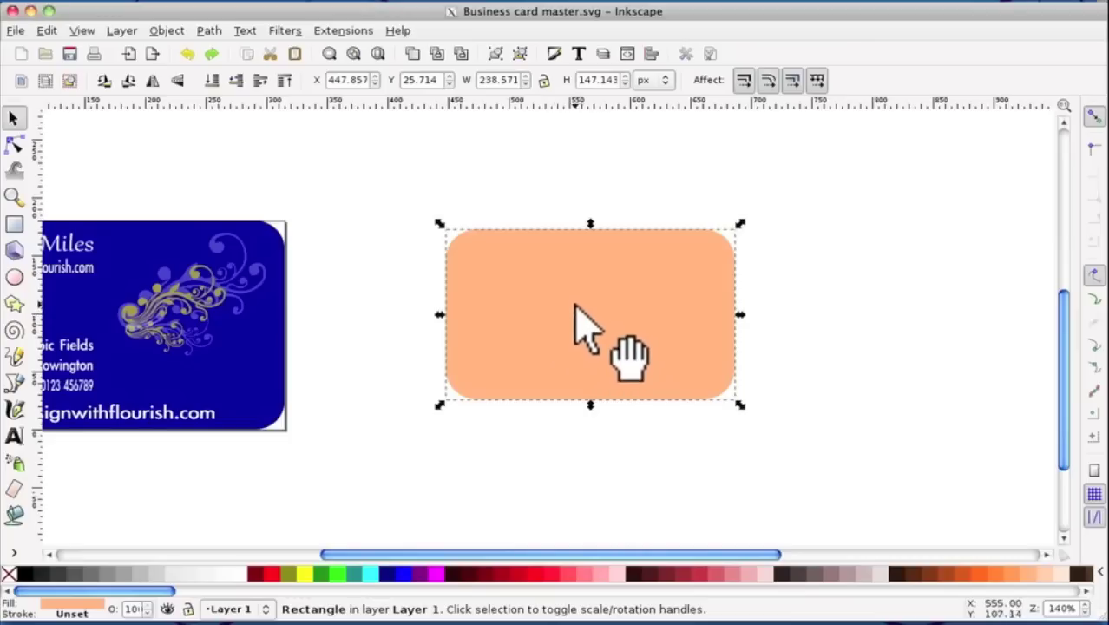
mouse_move(581, 308)
mouse_down()
mouse_move(486, 359)
mouse_move(550, 371)
mouse_move(597, 301)
mouse_move(578, 311)
mouse_up()
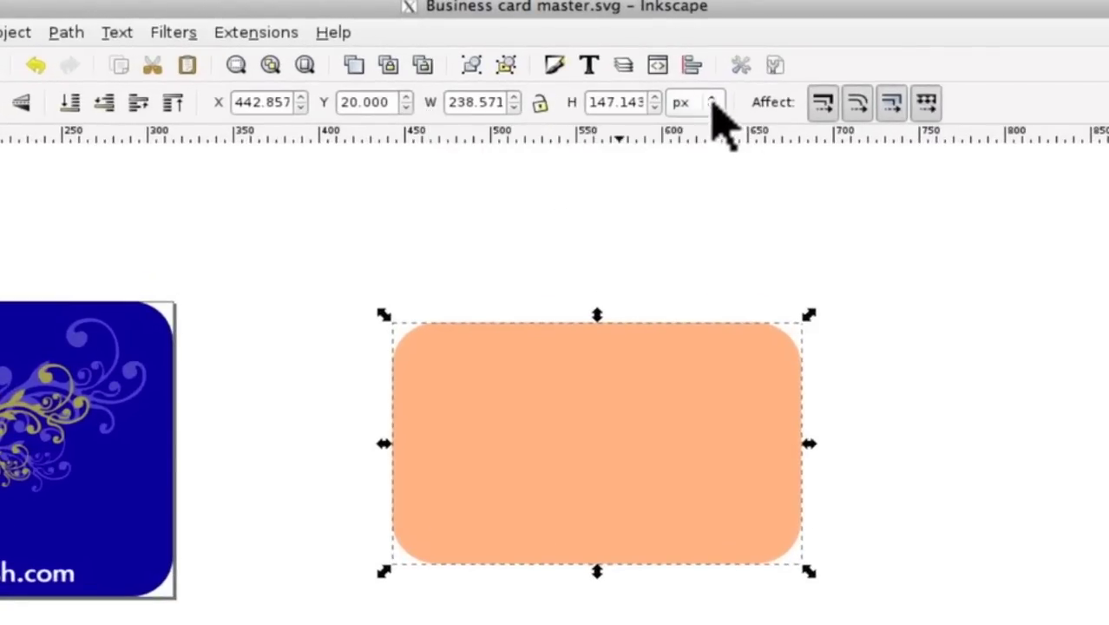
Switch the toolbar units to inches and resize the rectangle to 3.5 × 2.0 in.
click(713, 104)
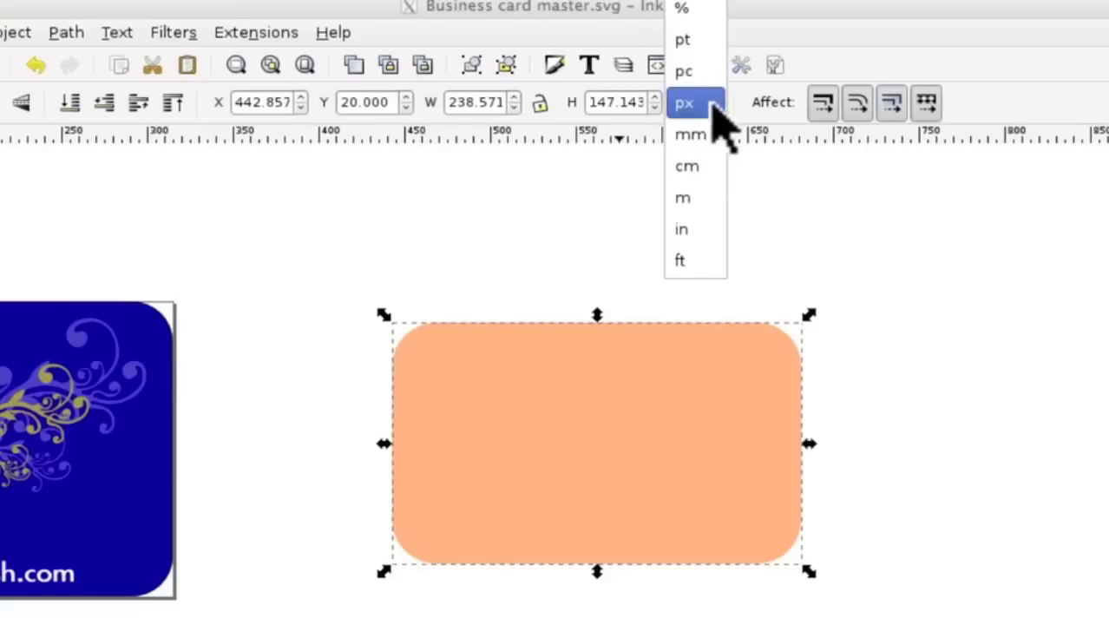
click(685, 230)
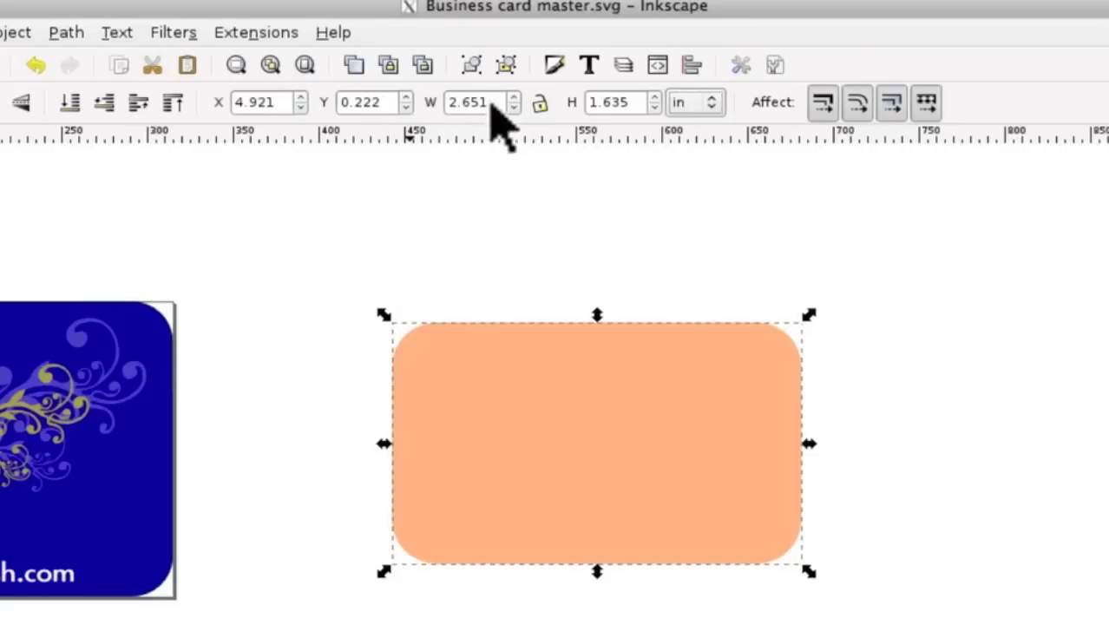
drag(494, 109, 423, 109)
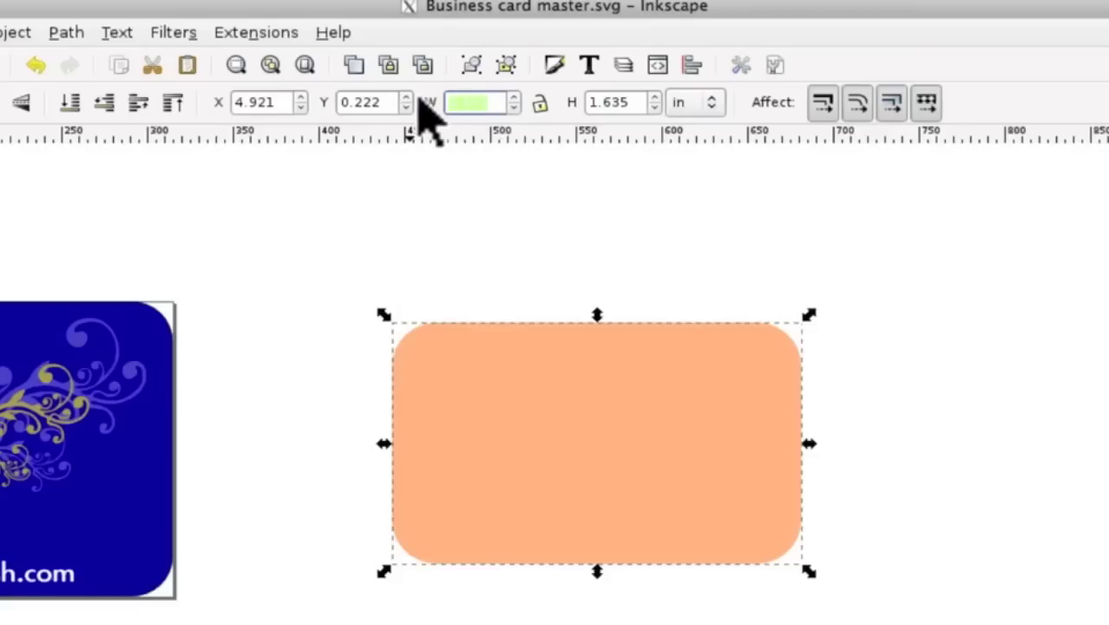
text(3.50)
key(Return)
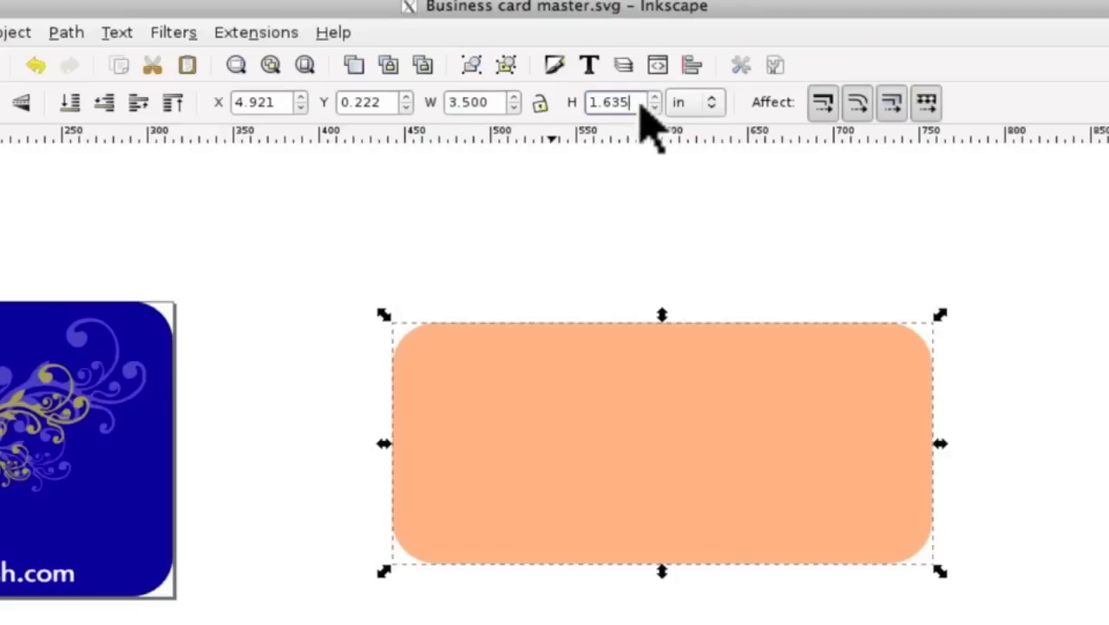
double_click(600, 104)
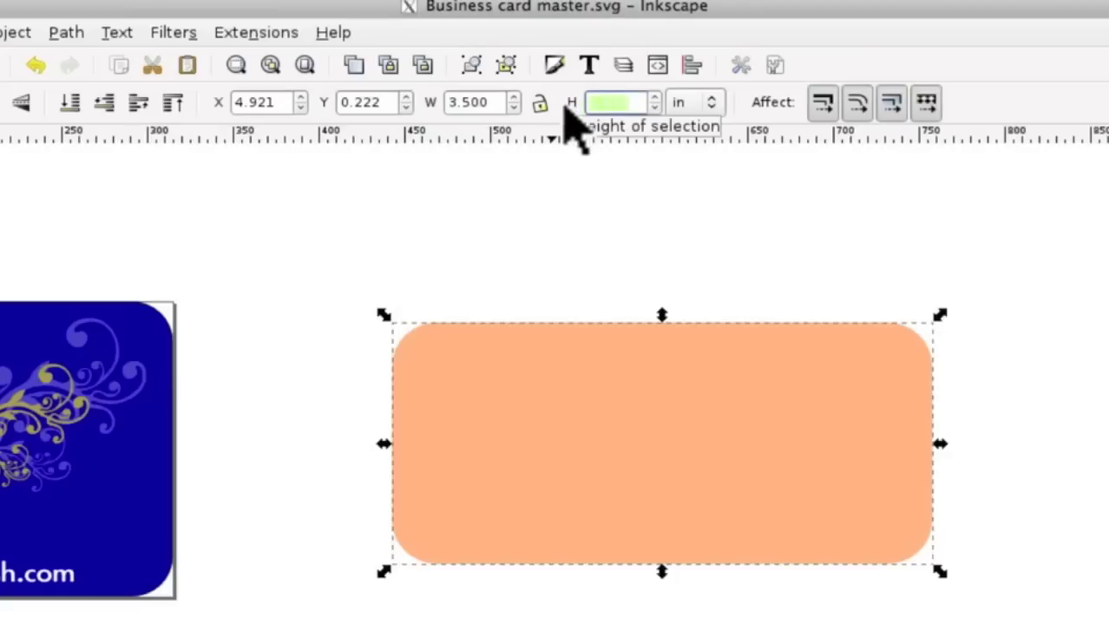
text(2.)
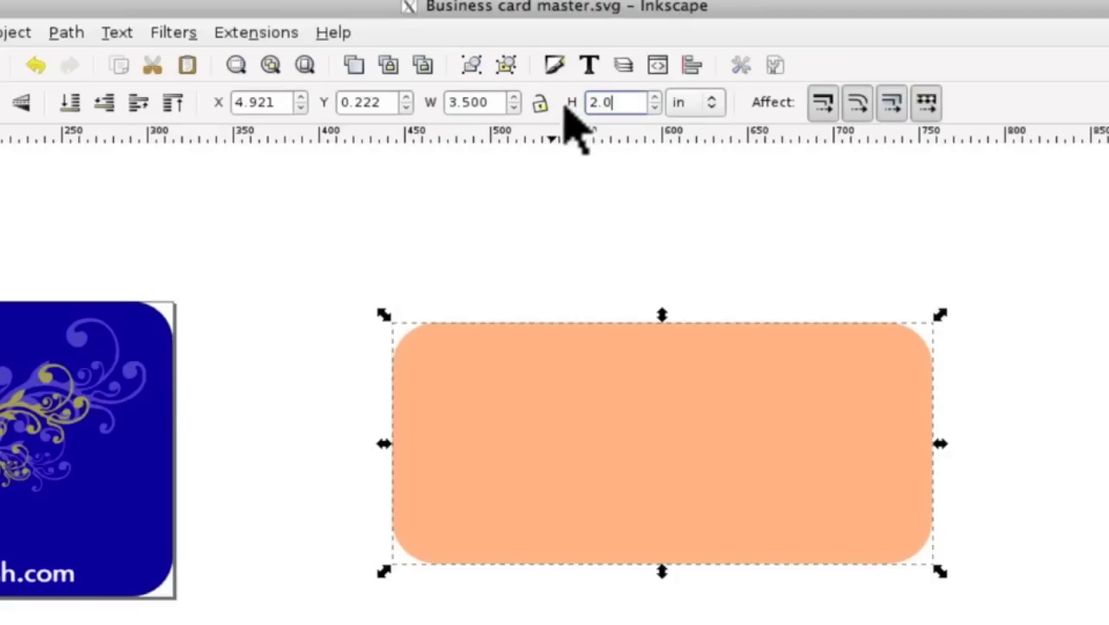
text(0)
key(Return)
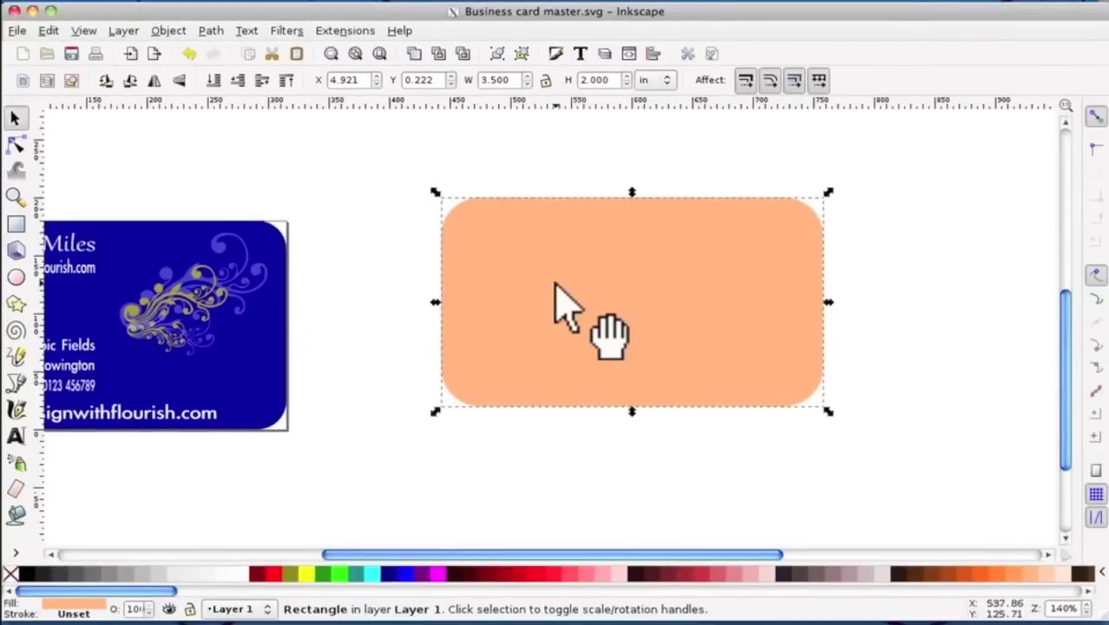
Move the rectangle nearer the card and fill it blue #0000FF after trying fuchsia and red.
drag(553, 282, 517, 317)
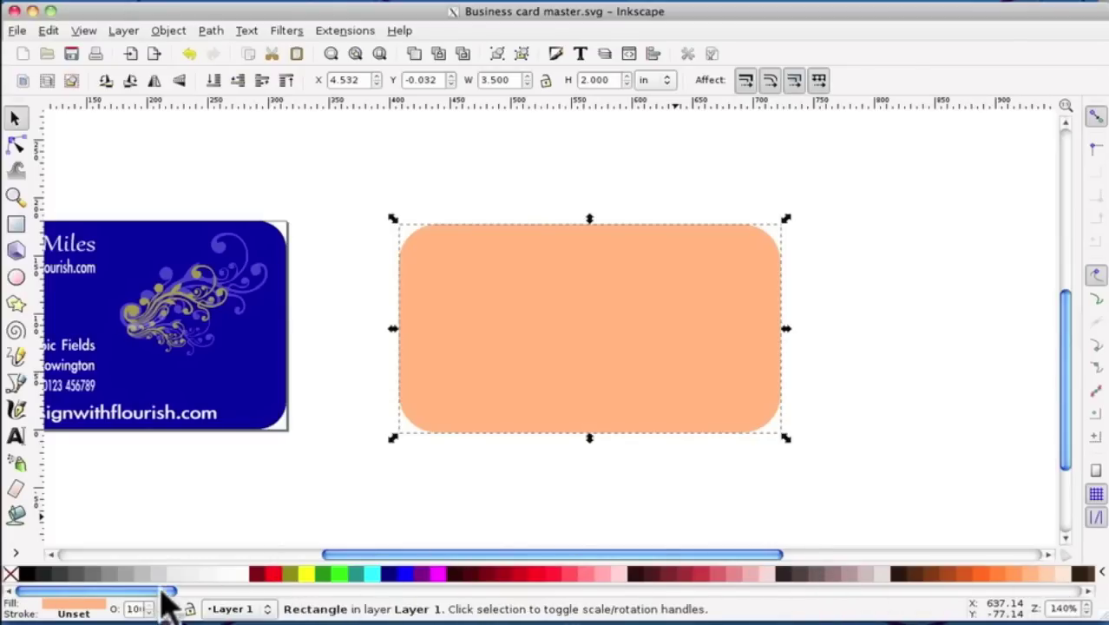
drag(169, 592, 529, 595)
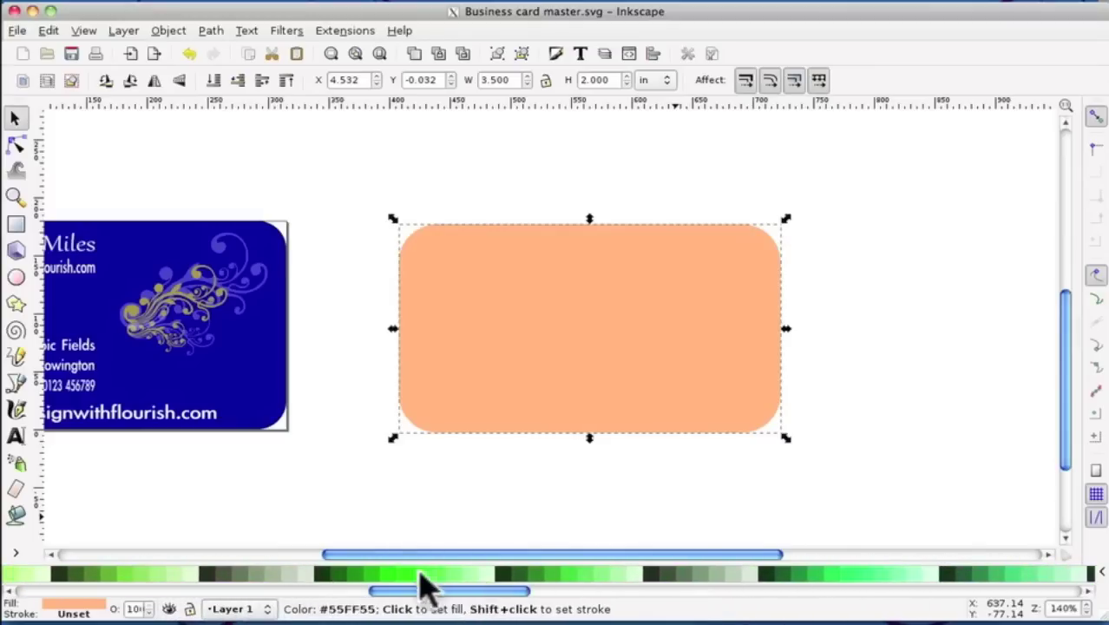
drag(511, 595, 109, 591)
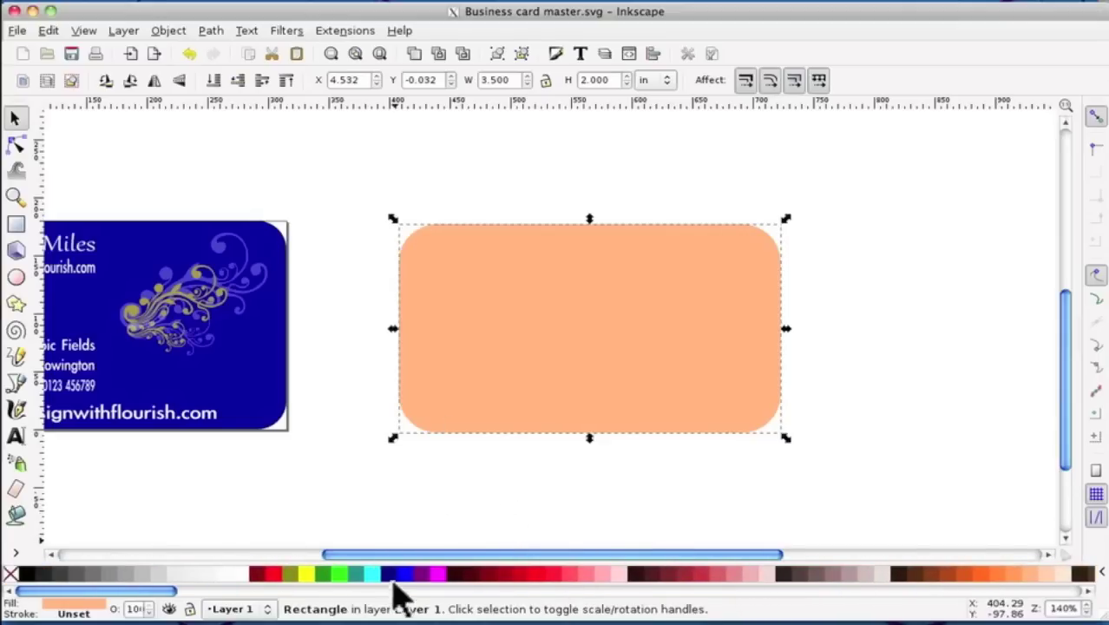
click(443, 576)
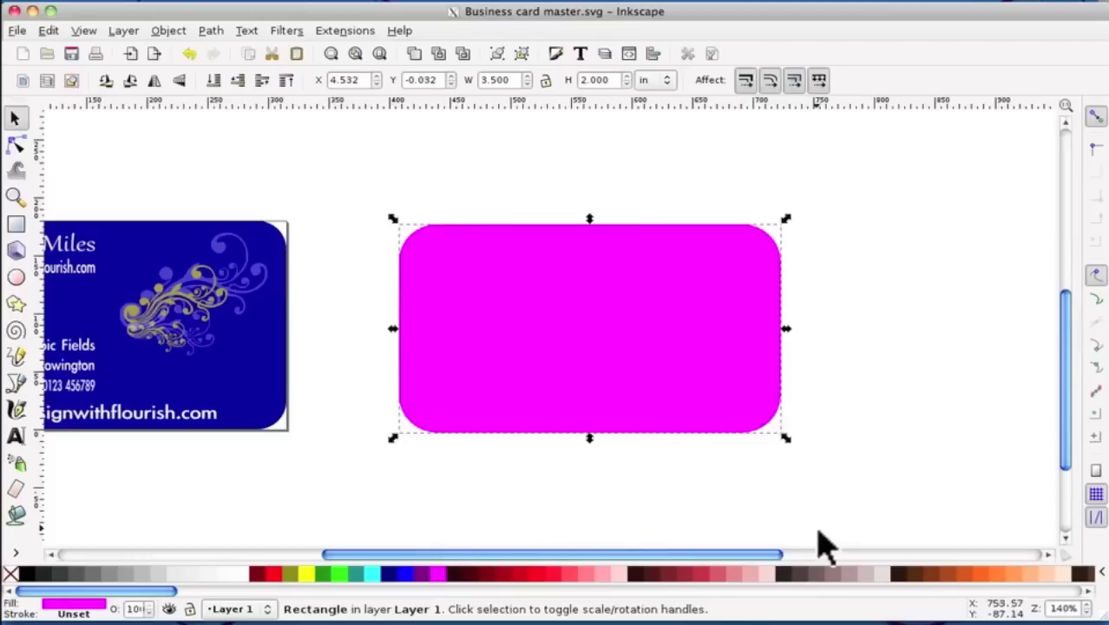
click(274, 576)
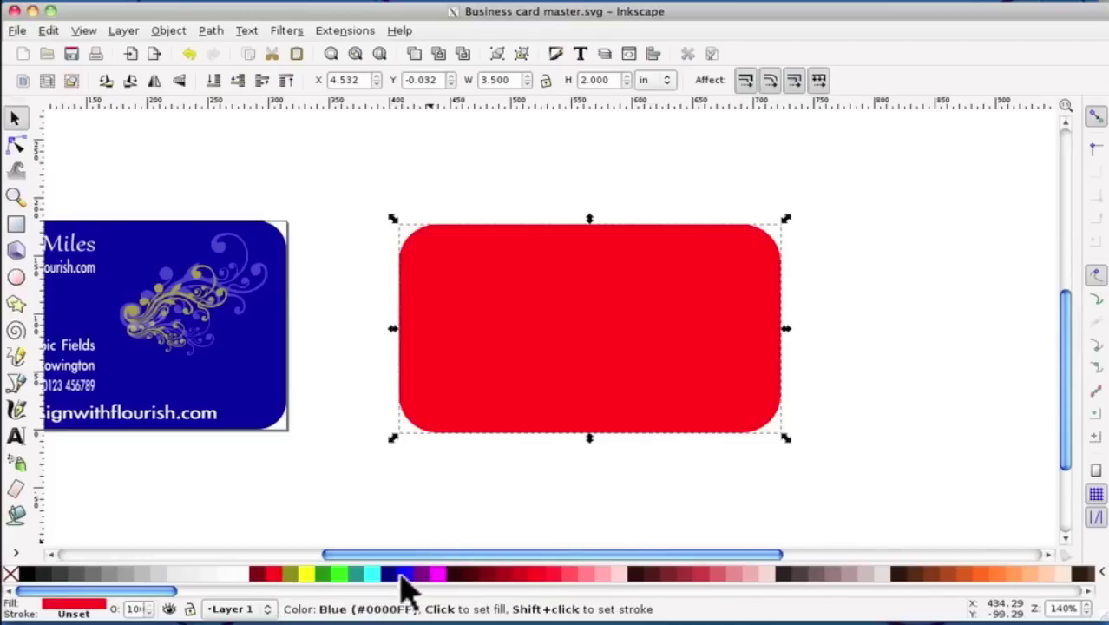
click(403, 574)
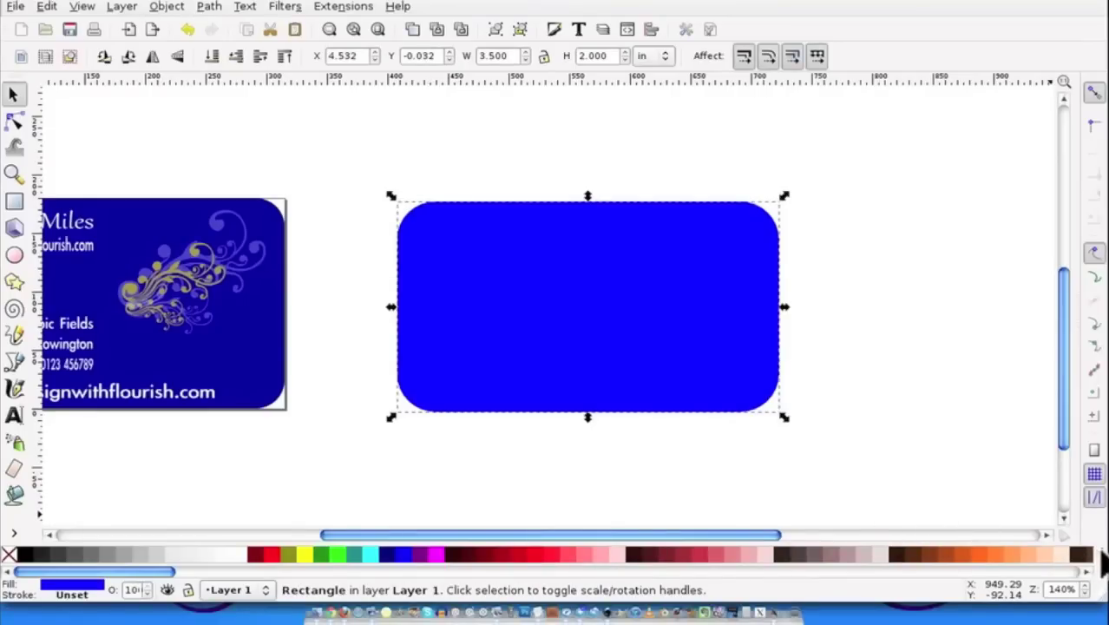
Switch to the Blues palette and fill the rectangle dark blue #0000B4 to match the card.
click(1101, 562)
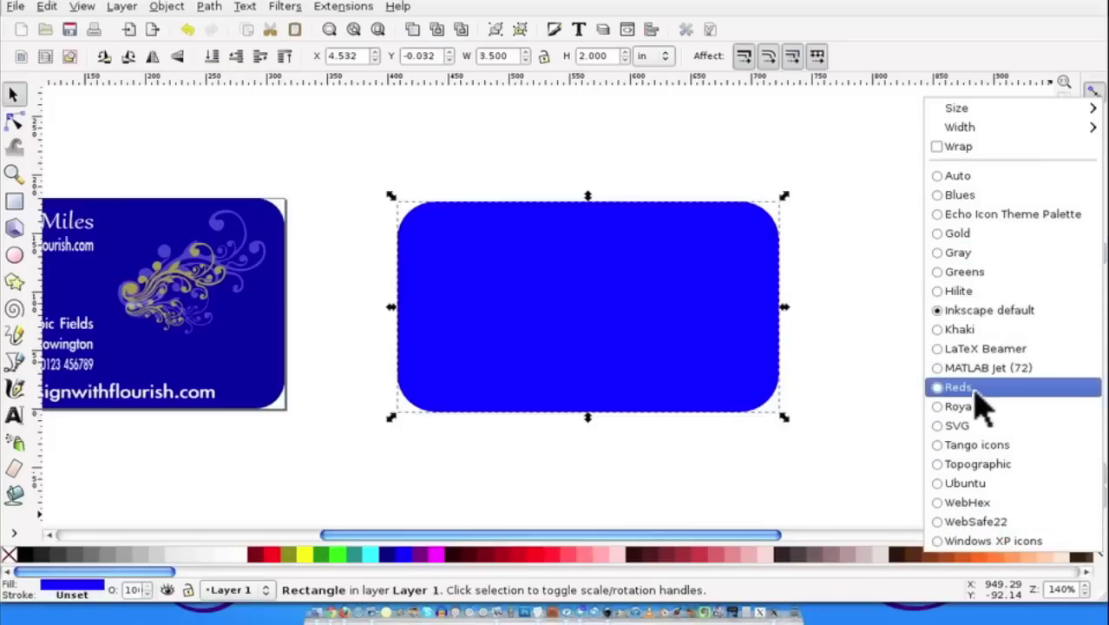
click(944, 209)
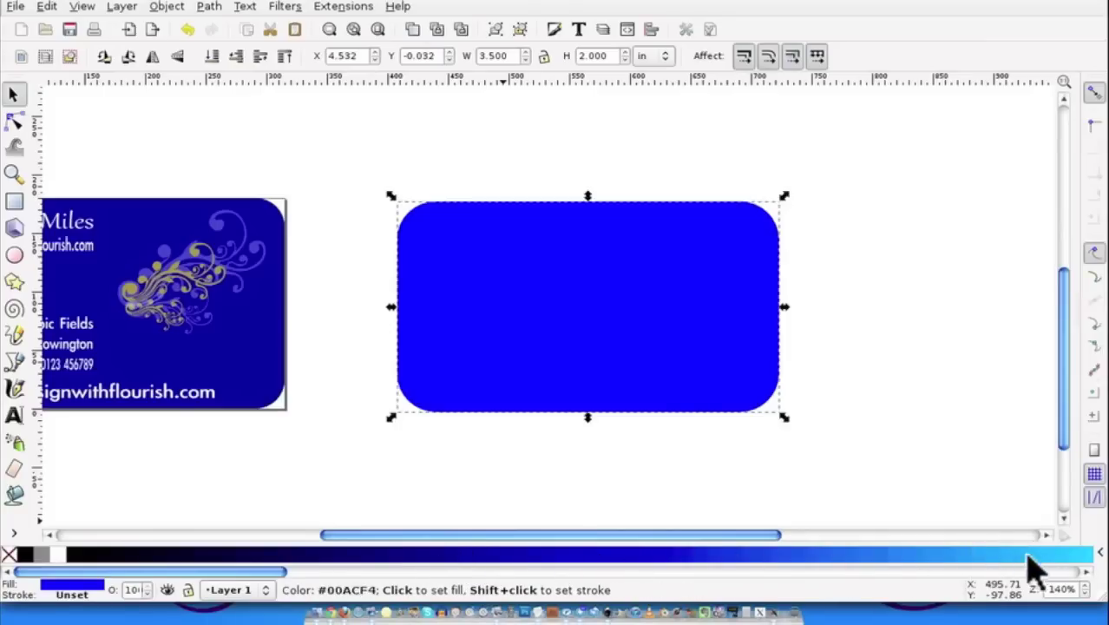
click(520, 568)
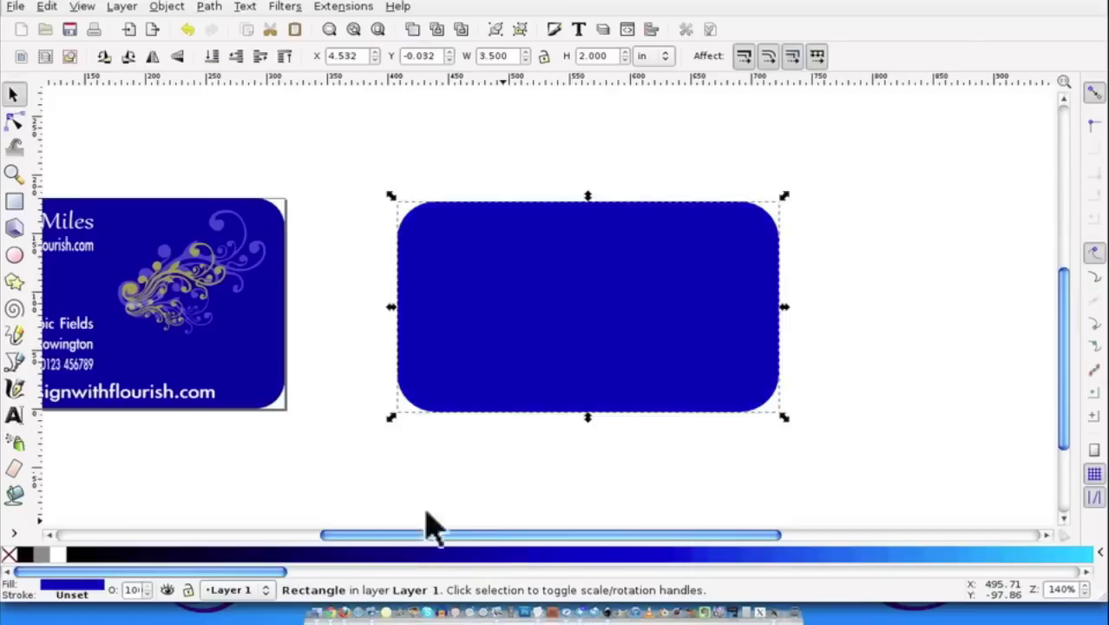